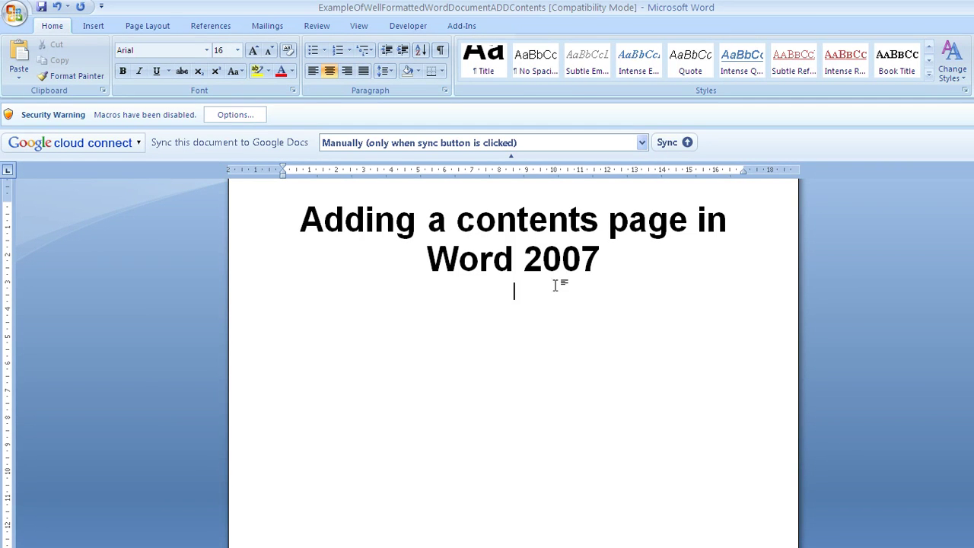
Step: Show the heading row of the Quick Styles gallery and apply Heading 1 to the empty line
left_click(929, 48)
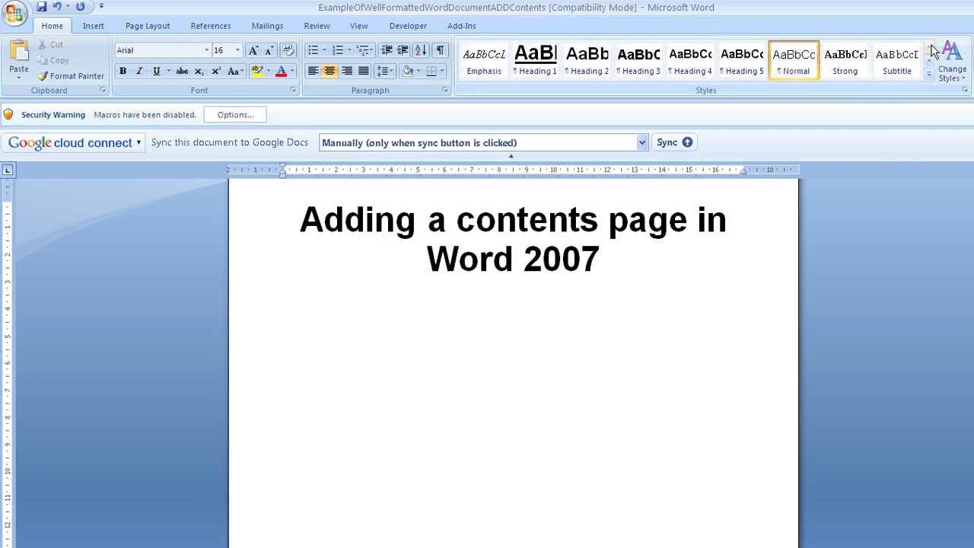
left_click(544, 65)
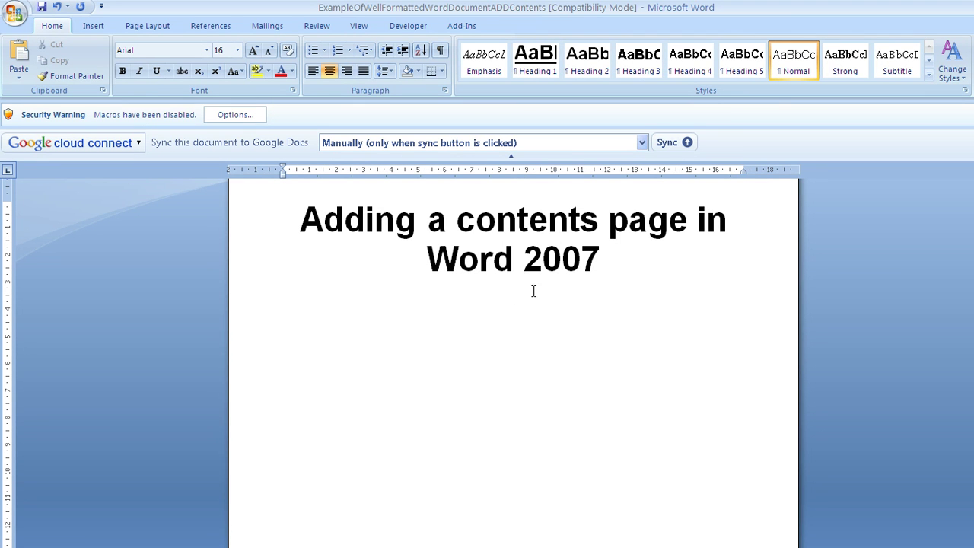
Step: Scroll through the document, then back to the 'Adding a contents page in Word 2007' page
scroll(661, 294, "down", 20)
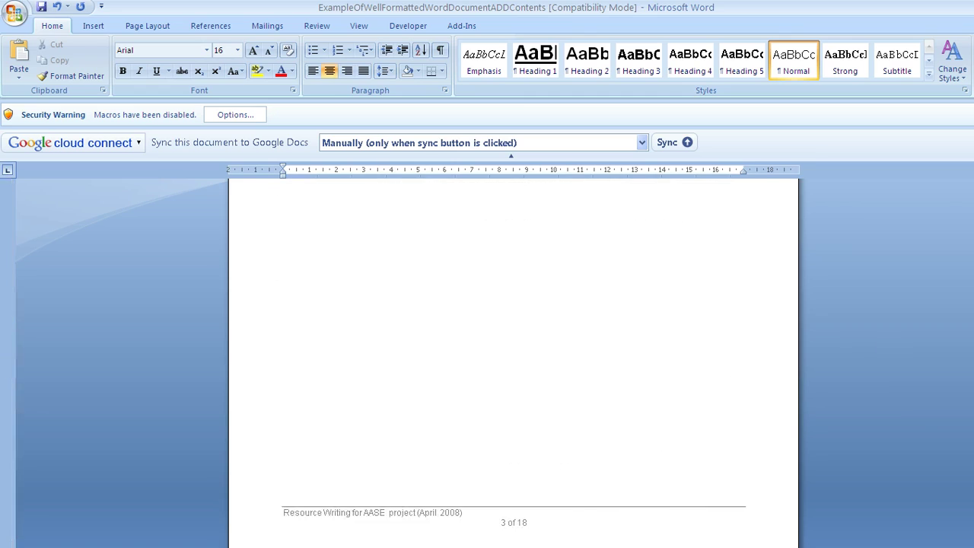
scroll(514, 358, "down", 20)
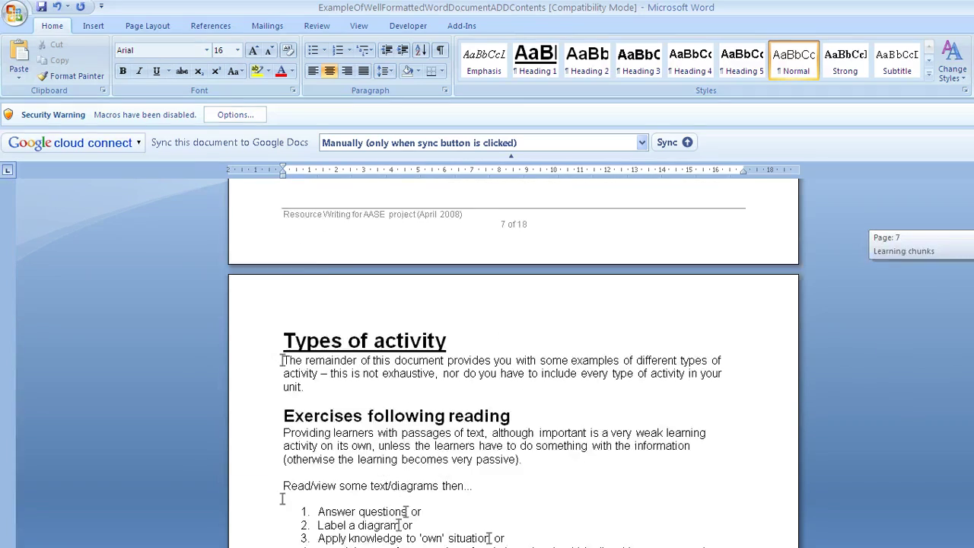
scroll(282, 479, "down", 3)
scroll(425, 426, "up", 20)
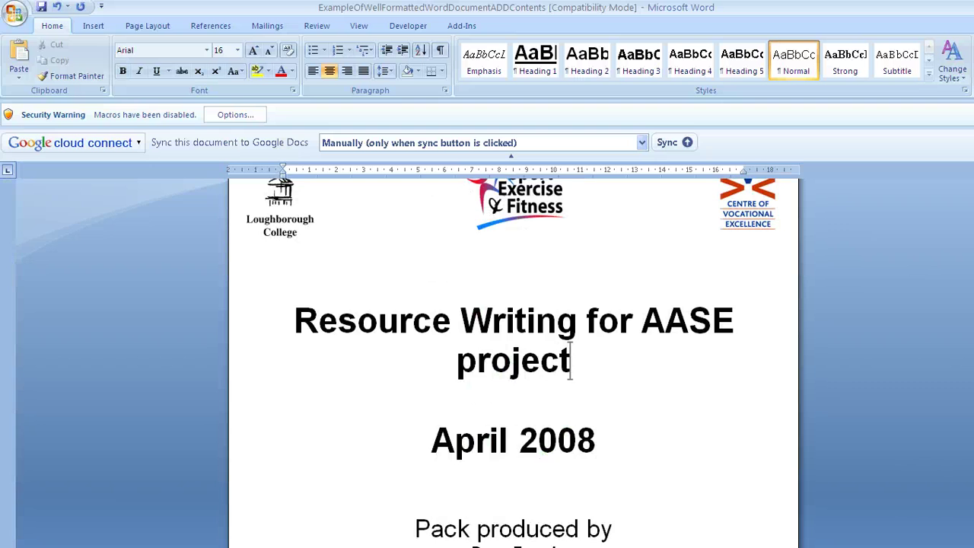
scroll(569, 364, "down", 20)
scroll(570, 363, "up", 10)
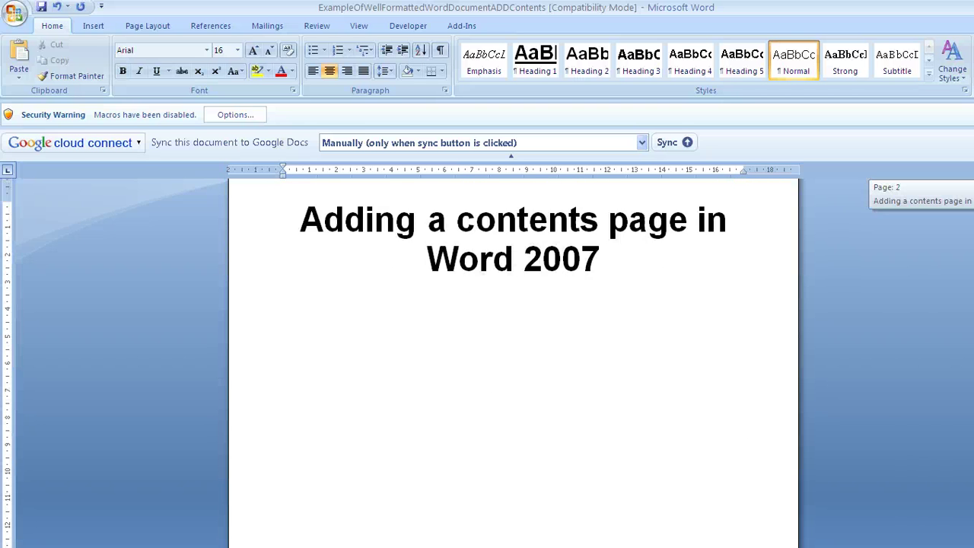
scroll(545, 262, "down", 10)
scroll(545, 262, "up", 8)
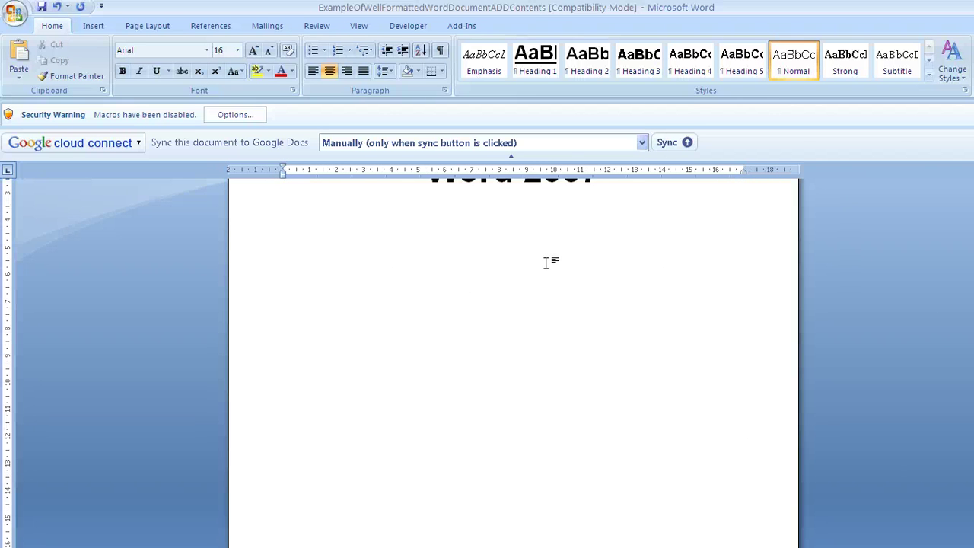
scroll(548, 262, "down", 8)
scroll(536, 331, "up", 8)
scroll(536, 329, "up", 3)
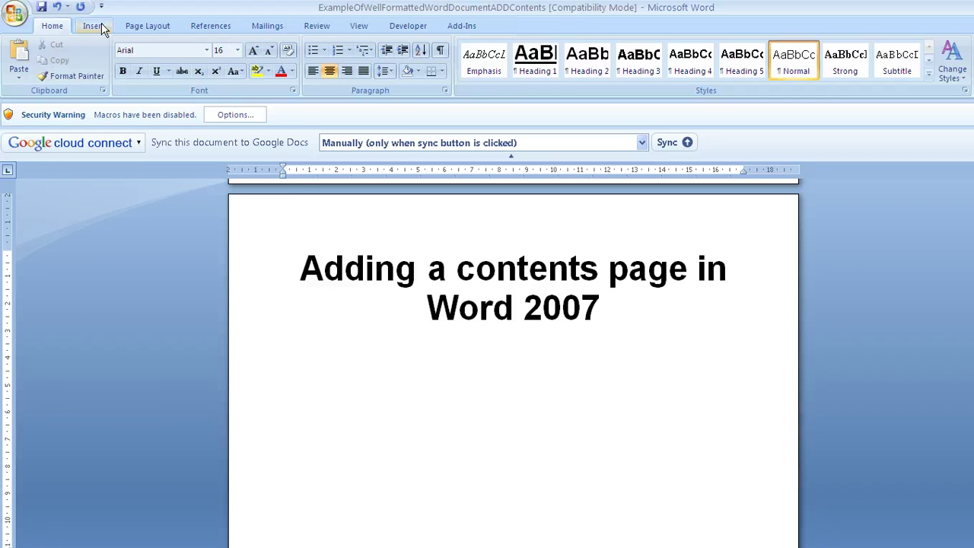
Step: Open Insert Table of Contents from the References tab's Table of Contents menu
left_click(215, 27)
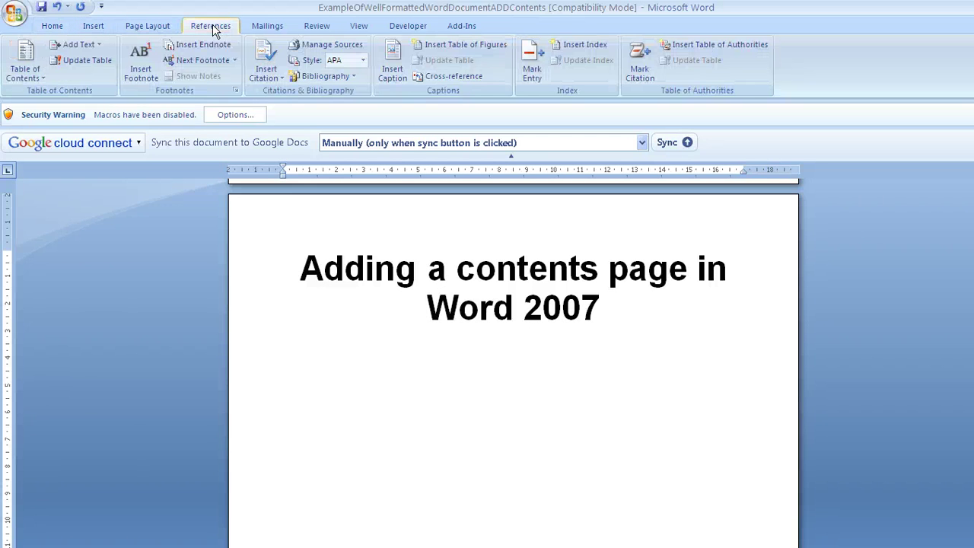
left_click(37, 73)
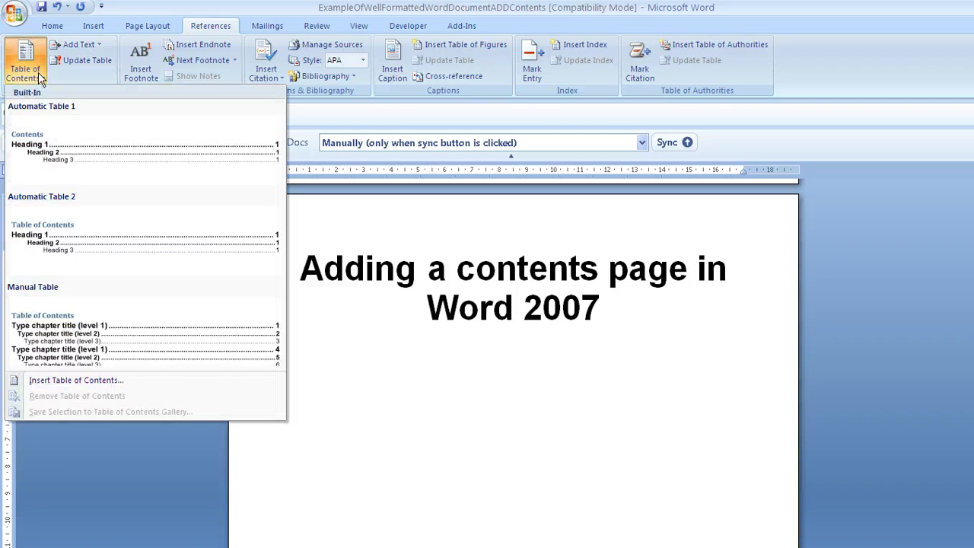
key("Down")
key("Down")
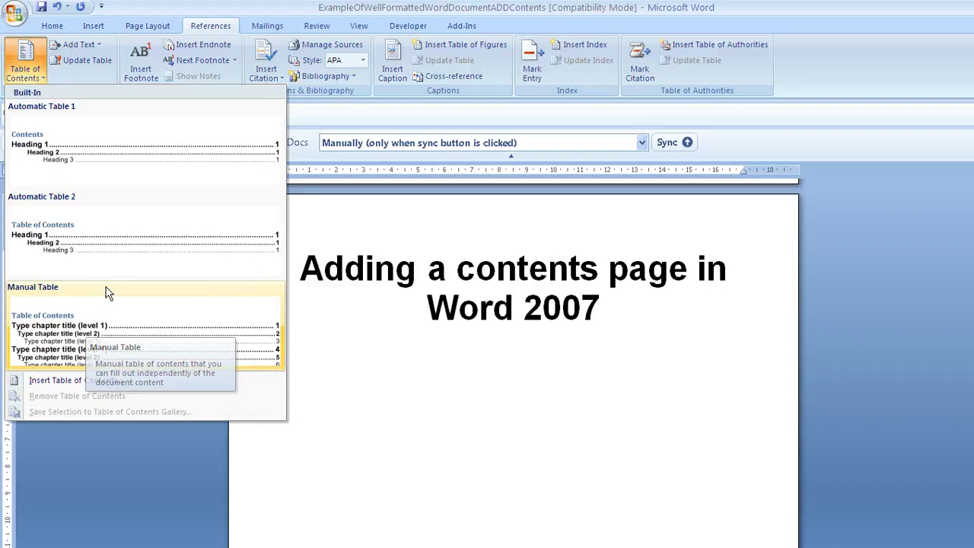
left_click(76, 385)
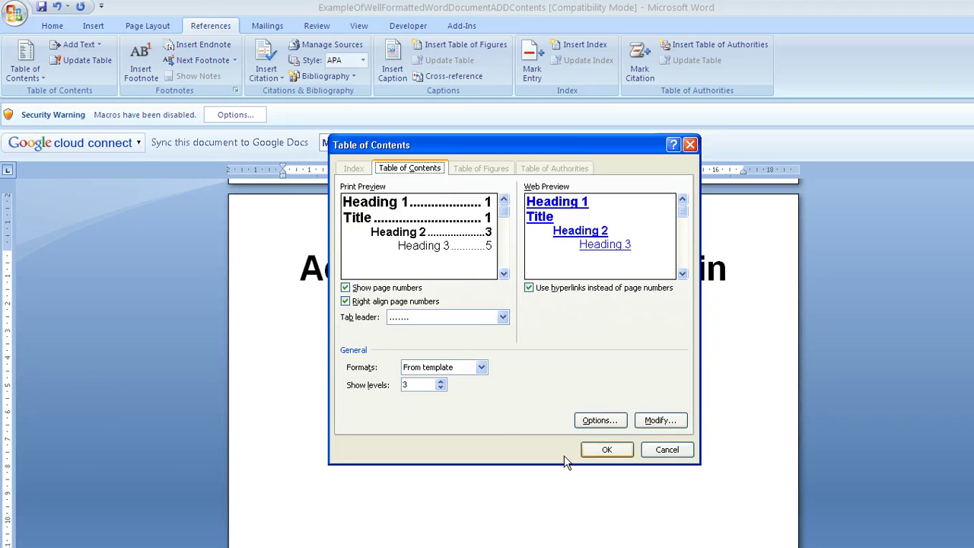
left_click(346, 289)
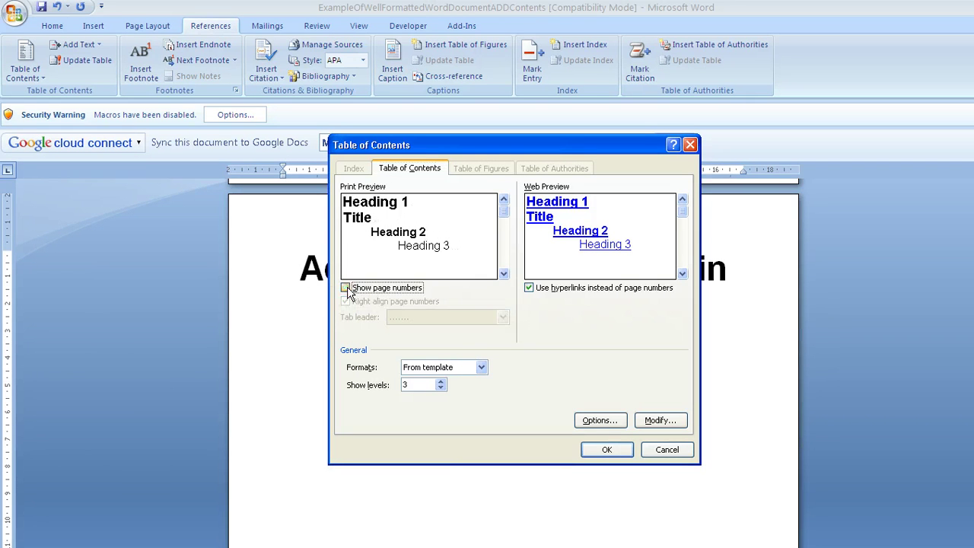
left_click(346, 289)
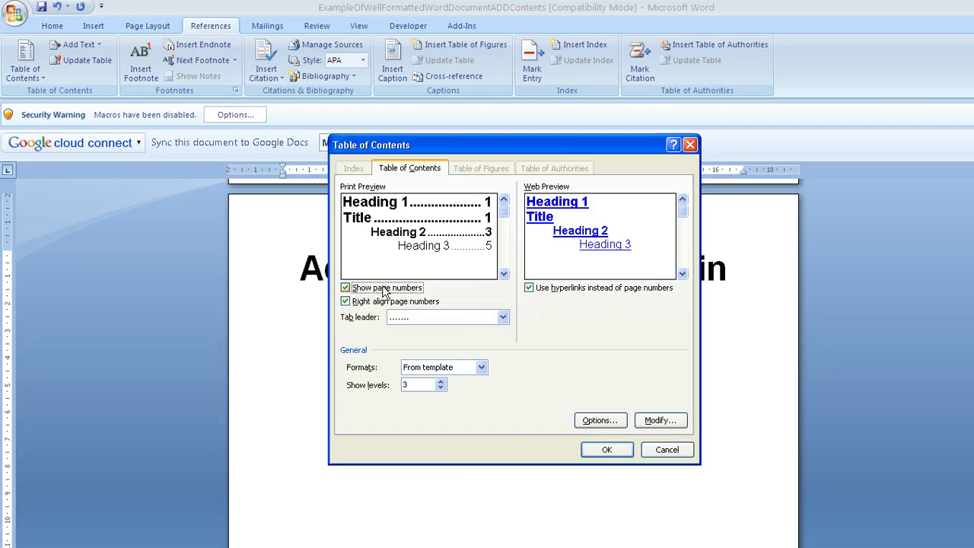
left_click(346, 302)
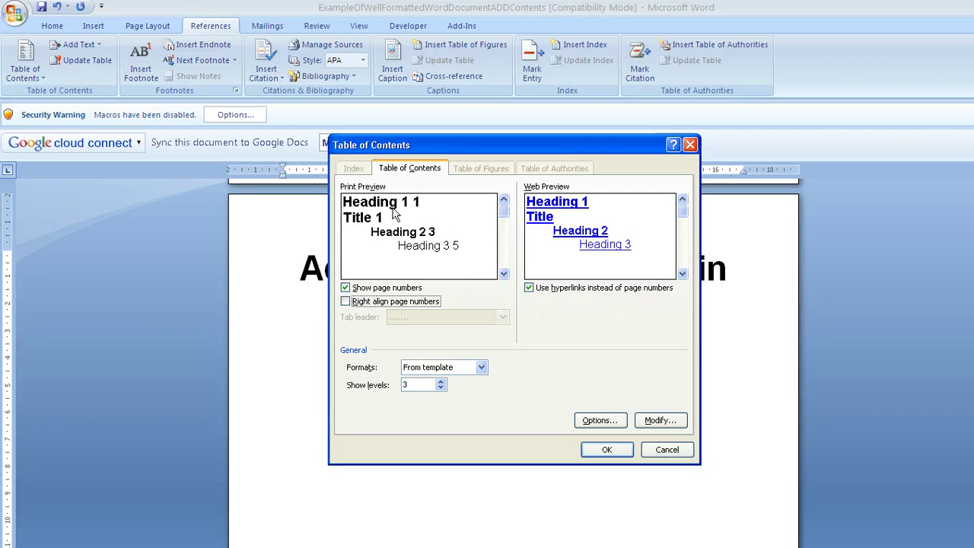
left_click(346, 301)
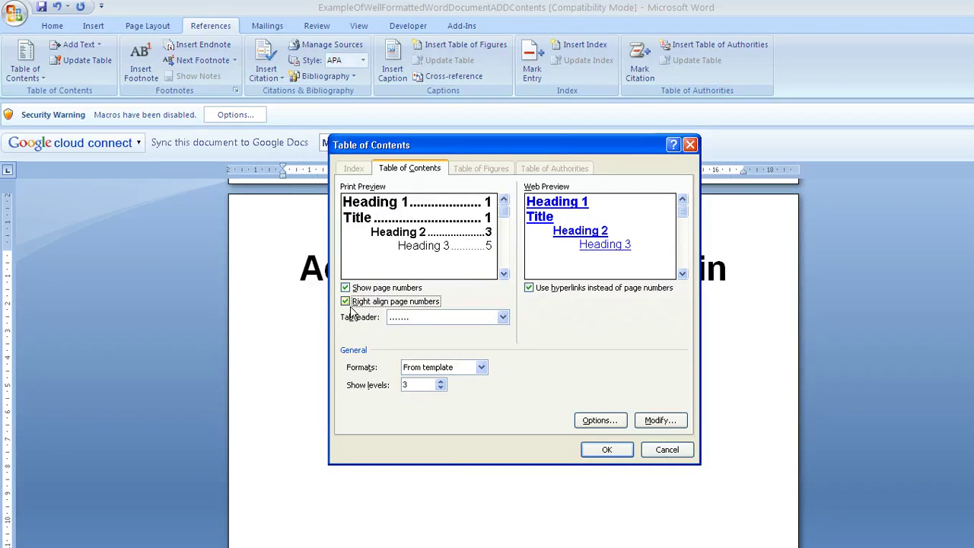
left_click(501, 318)
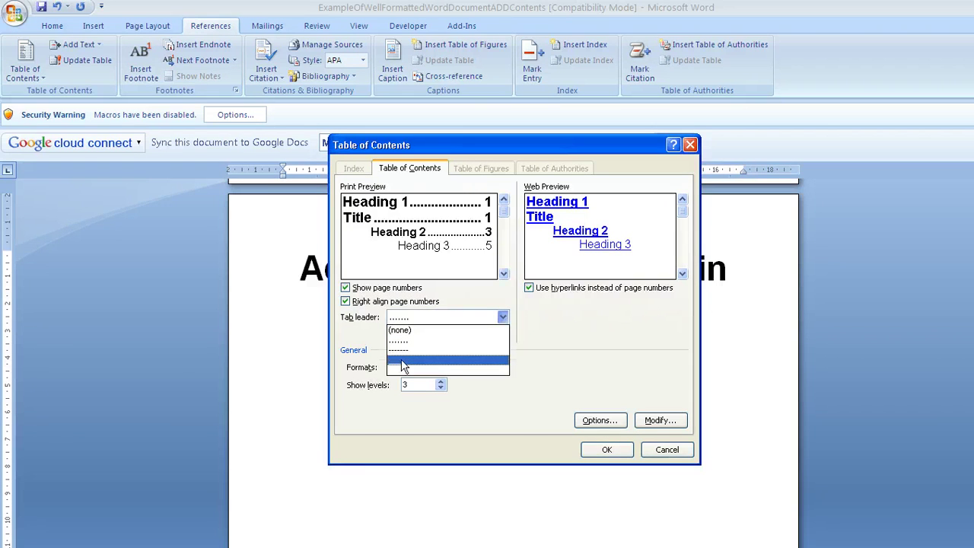
left_click(403, 366)
left_click(502, 317)
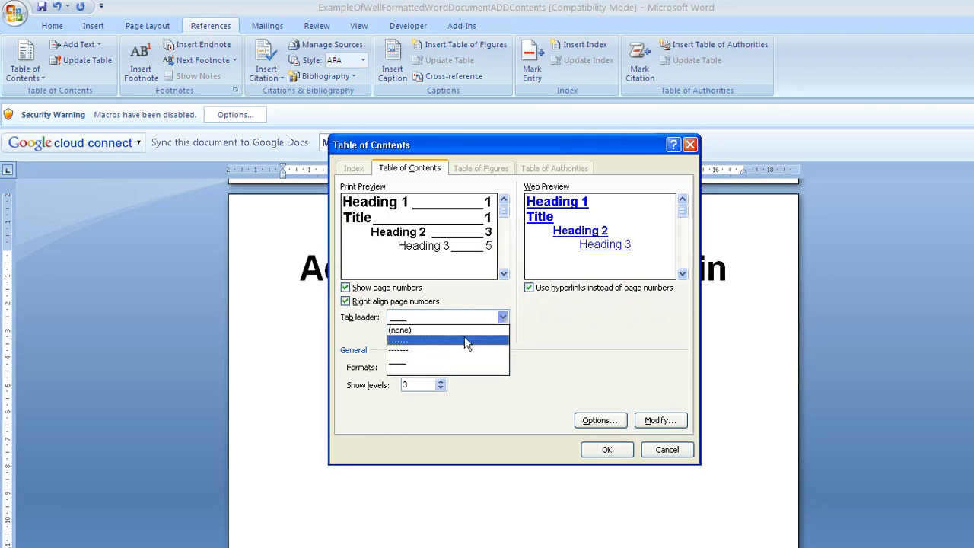
left_click(409, 333)
left_click(502, 317)
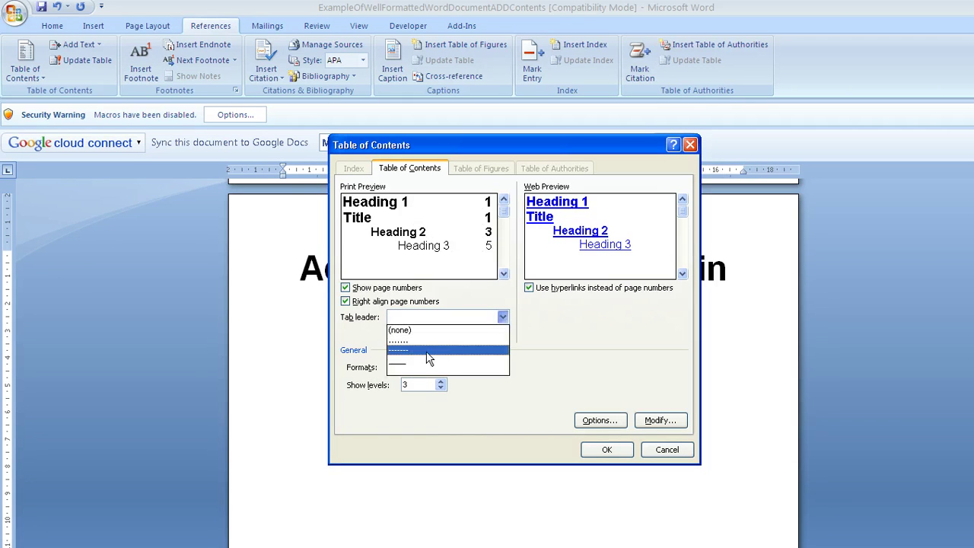
left_click(420, 341)
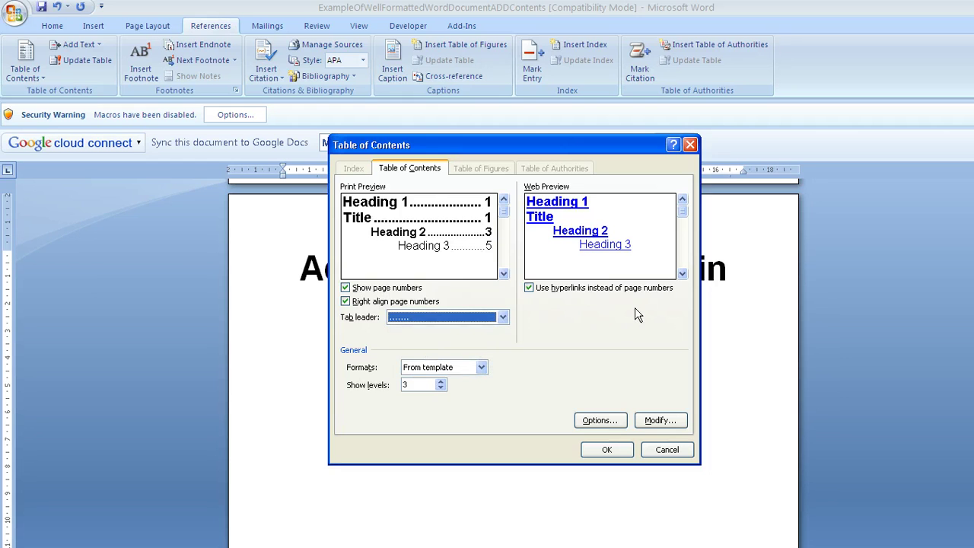
Step: Preview the Simple, Formal and Fancy table of contents formats
left_click(481, 368)
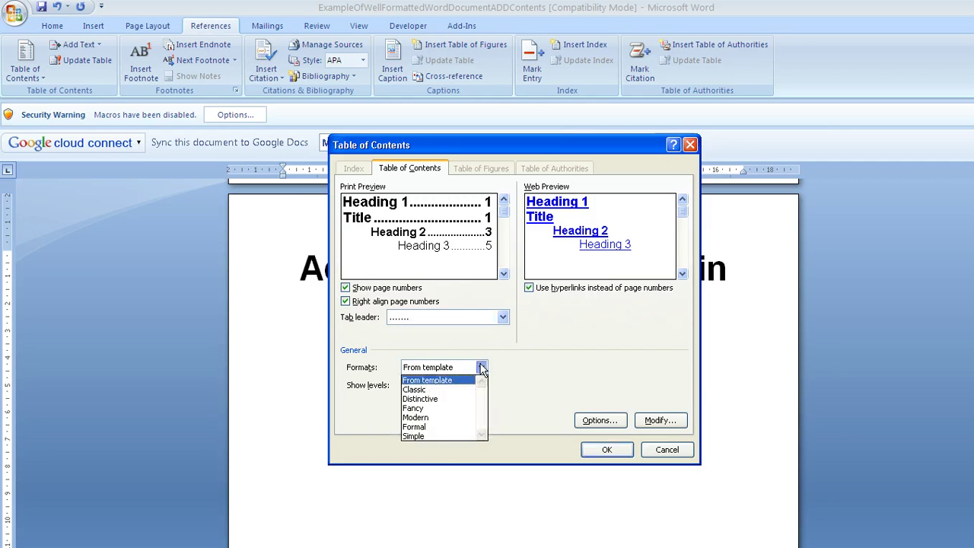
left_click(447, 437)
left_click(481, 367)
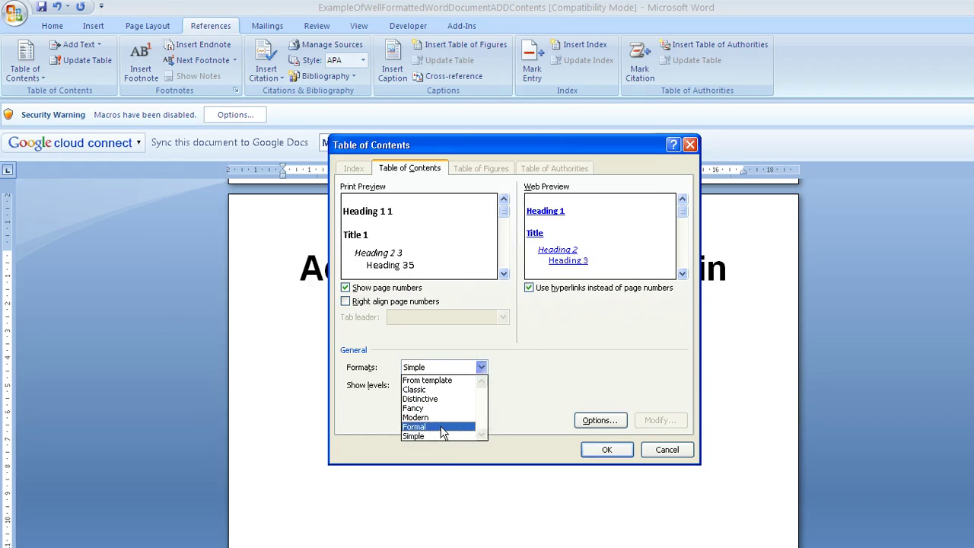
left_click(442, 428)
left_click(481, 367)
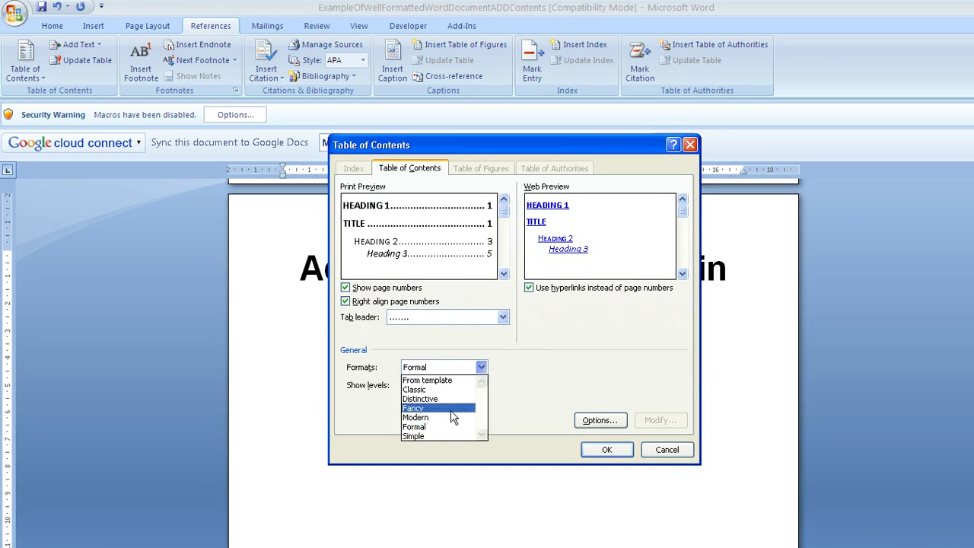
left_click(450, 409)
Step: Choose the From template format with dotted leaders and set Show levels to 4
left_click(480, 367)
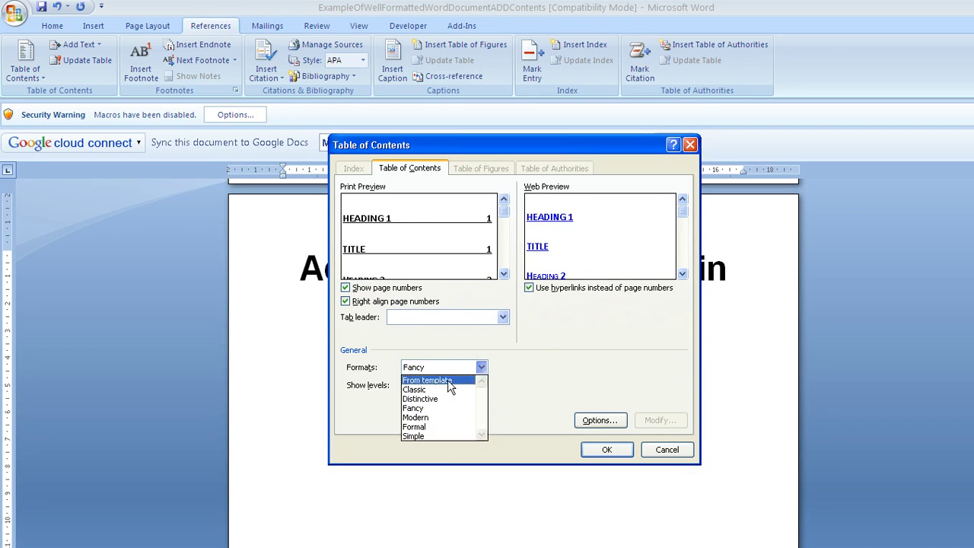
left_click(449, 379)
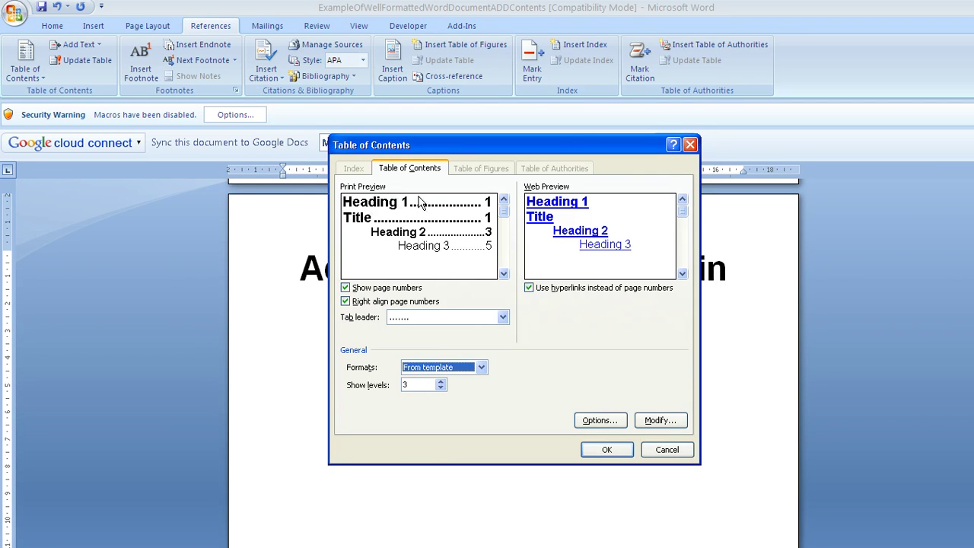
left_click(440, 381)
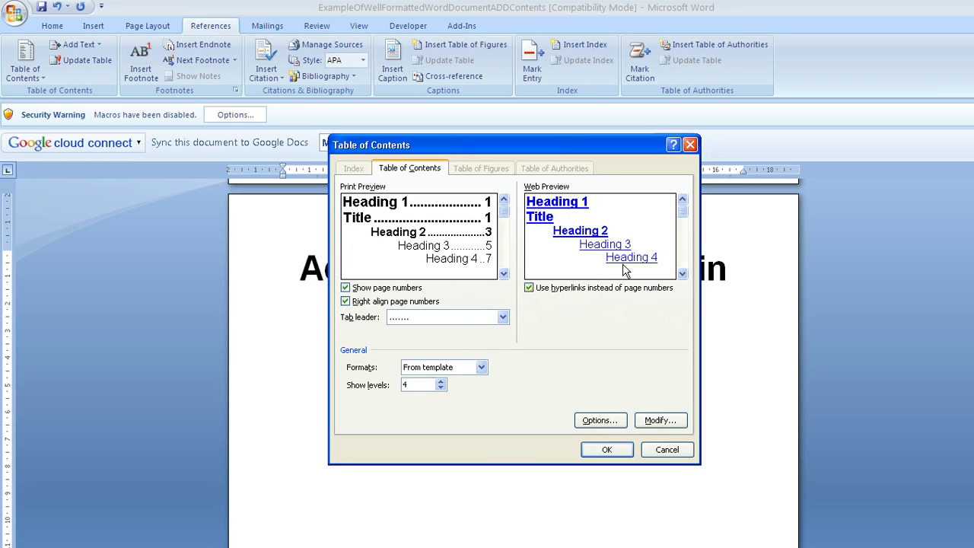
Step: In Table of Contents Options, delete the Title style's TOC level 1 and confirm
left_click(601, 421)
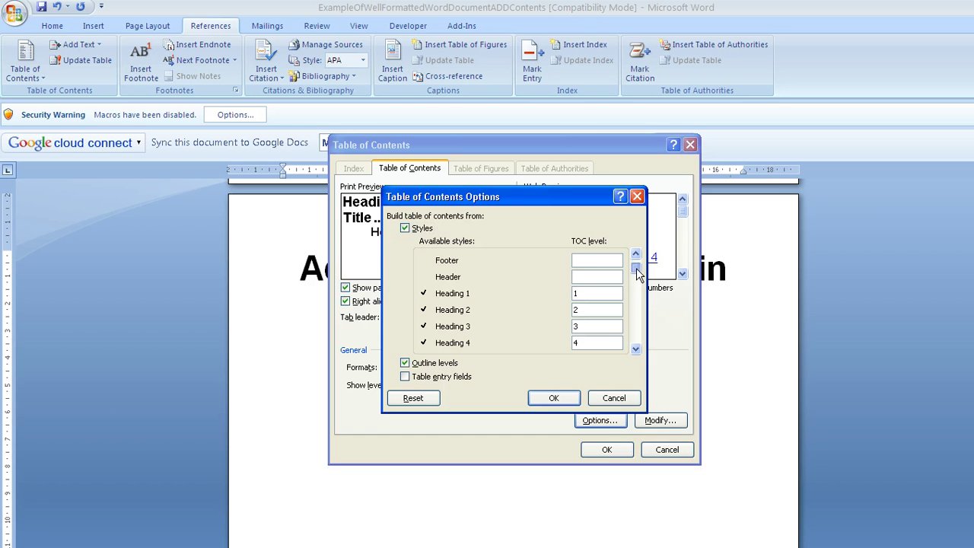
left_click_drag(637, 293, 637, 322)
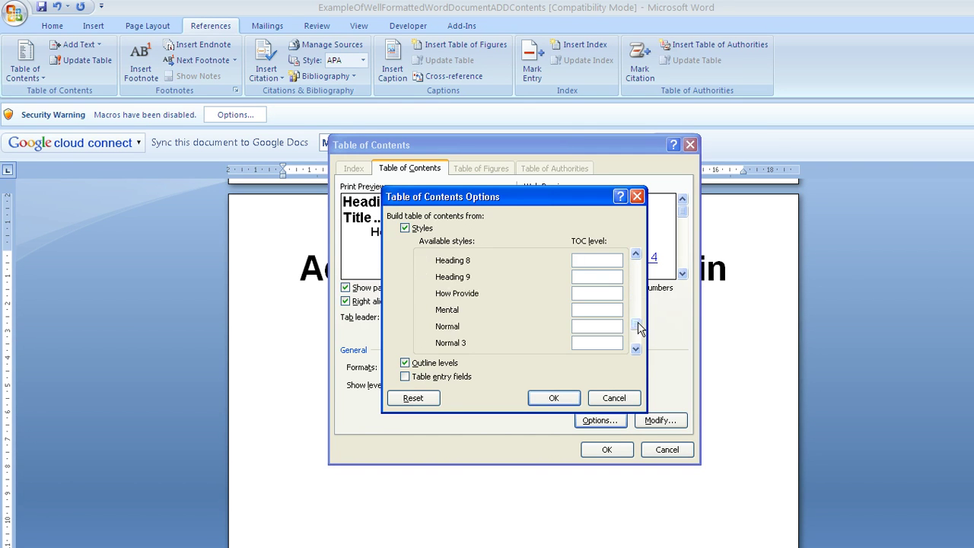
left_click(636, 349)
left_click(636, 348)
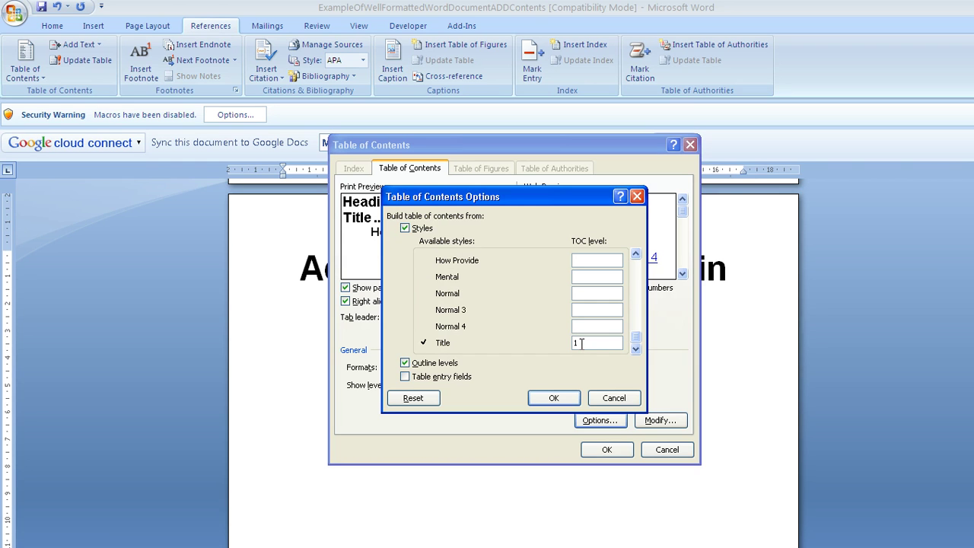
left_click(580, 343)
key("BackSpace")
left_click(567, 399)
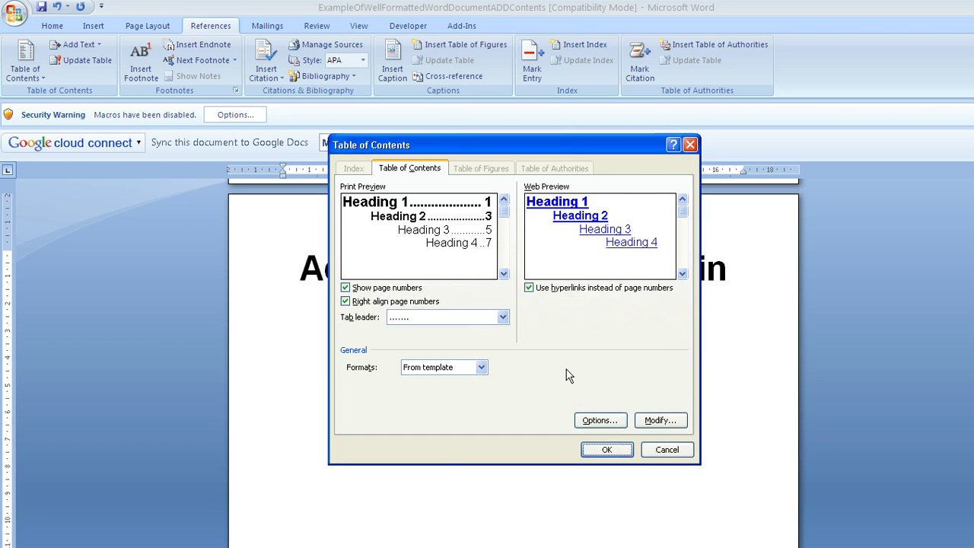
Step: Review the TOC 1, TOC 2 and TOC 3 entry styles, then close the style list
left_click(667, 425)
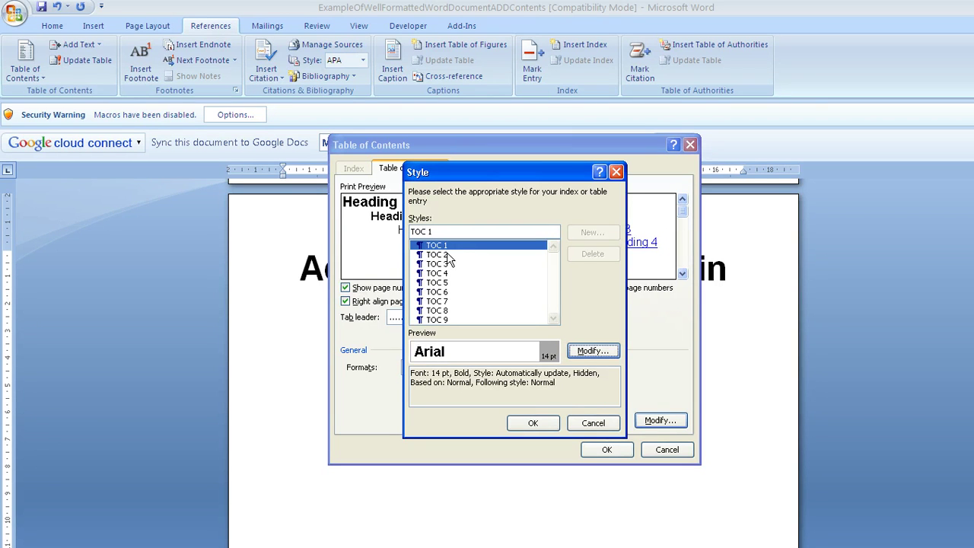
left_click(448, 254)
left_click(439, 264)
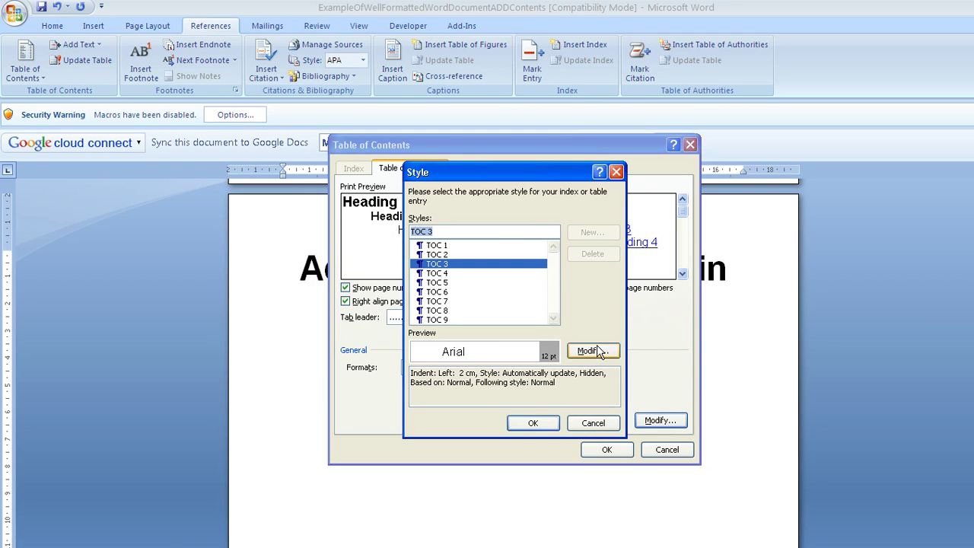
left_click(549, 423)
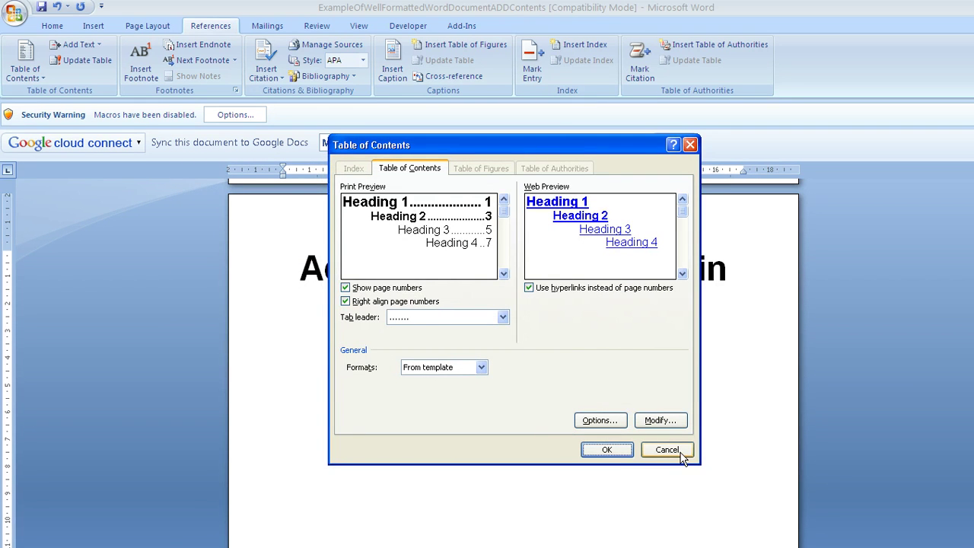
left_click(606, 450)
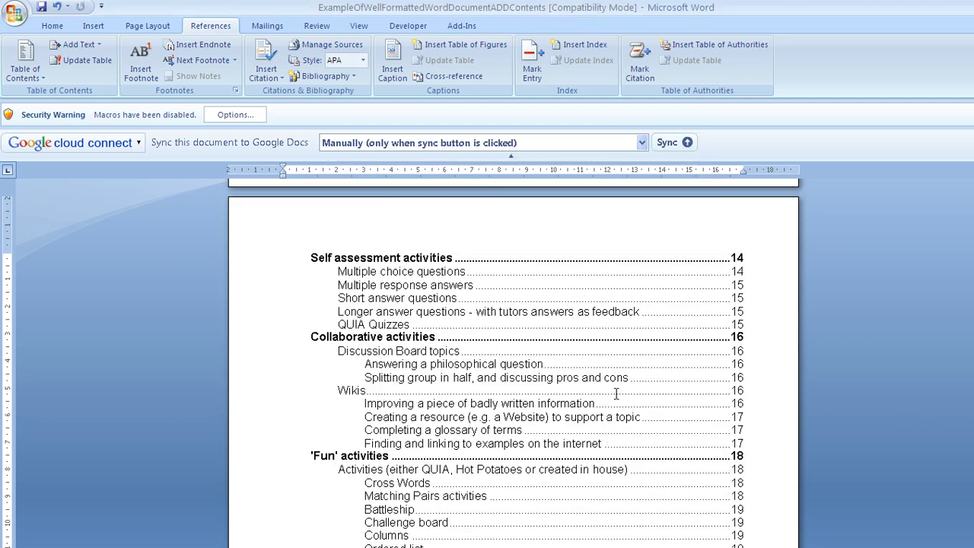
scroll(556, 391, "up", 7)
scroll(548, 390, "up", 15)
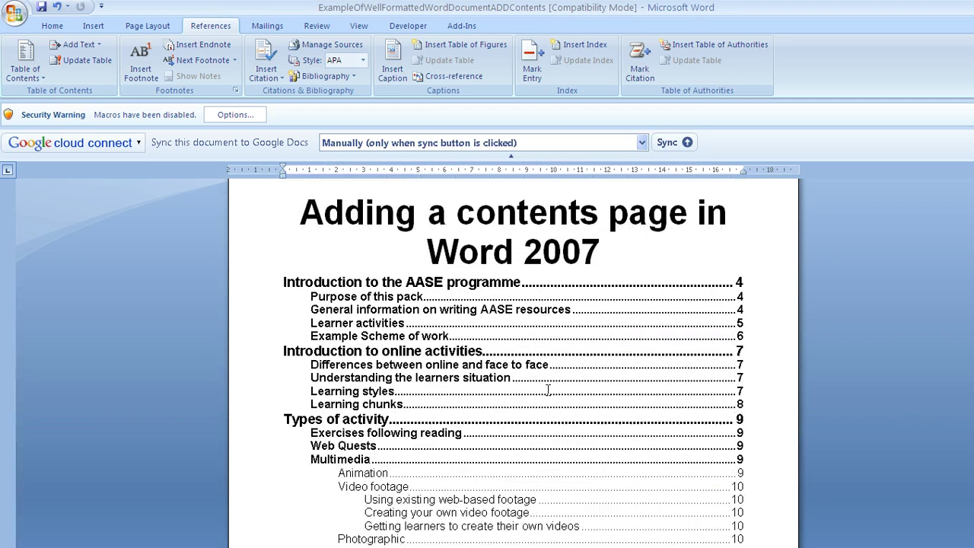
scroll(430, 412, "down", 1)
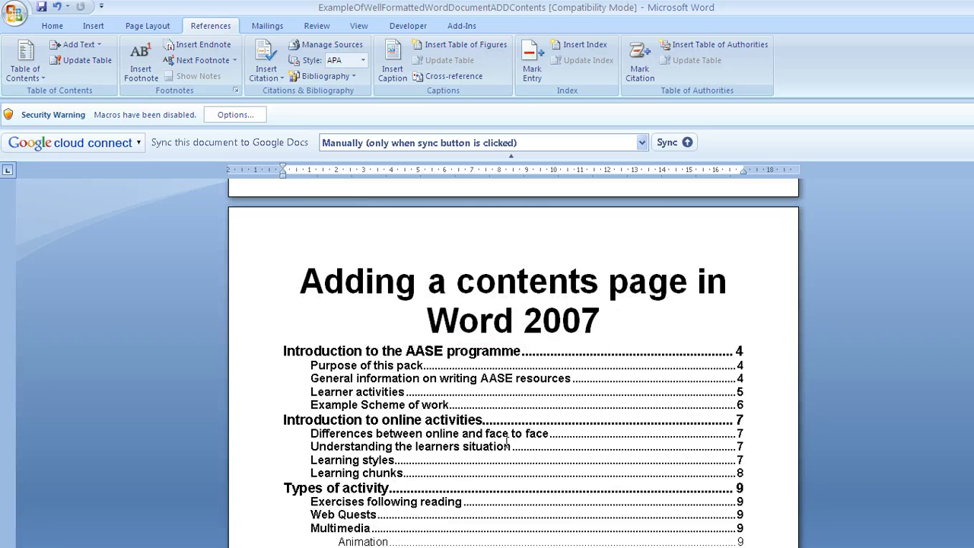
scroll(413, 350, "down", 5)
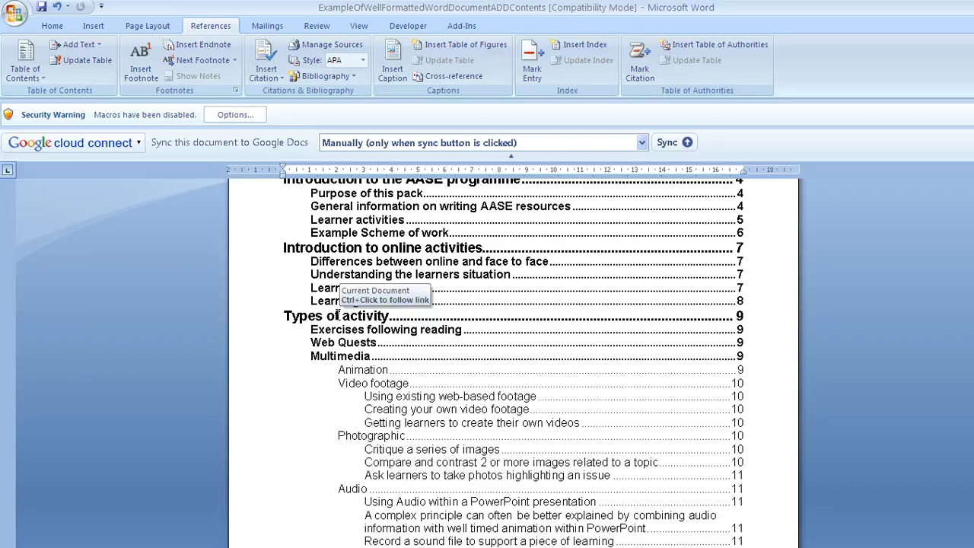
left_click(337, 315, "ctrl")
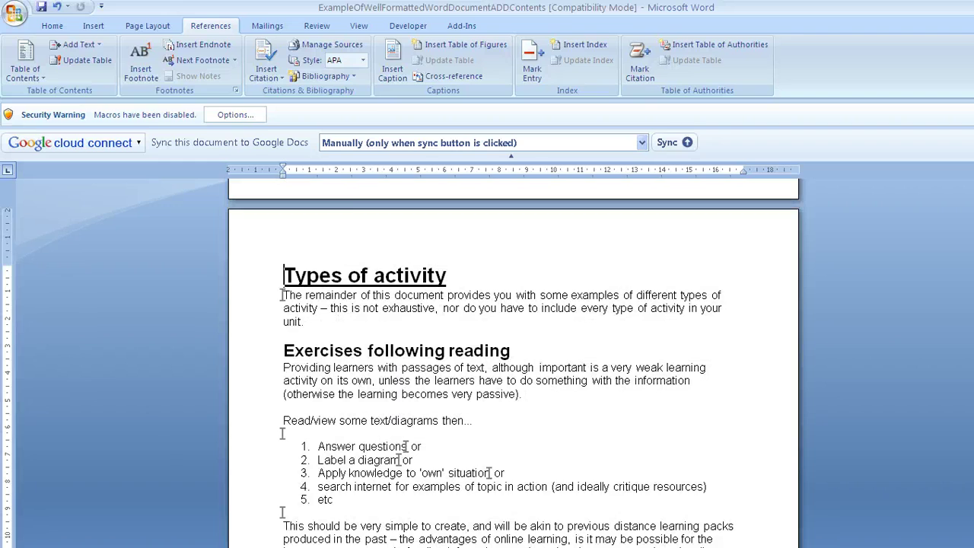
scroll(513, 357, "up", 15)
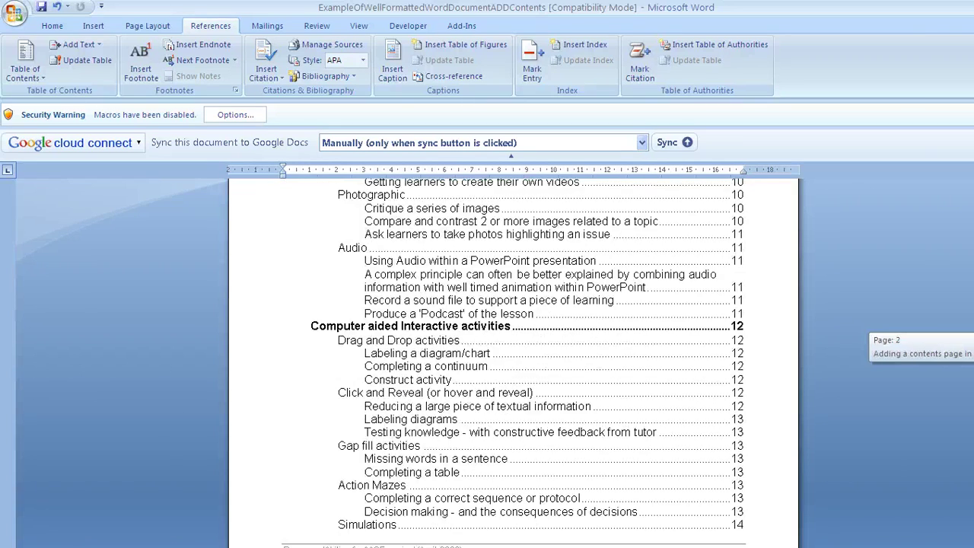
scroll(965, 232, "down", 7)
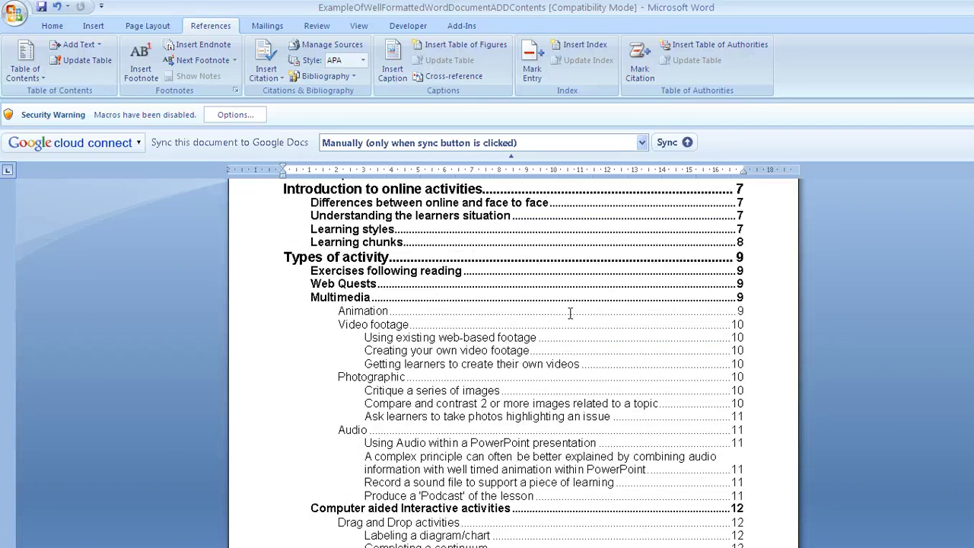
scroll(504, 306, "up", 3)
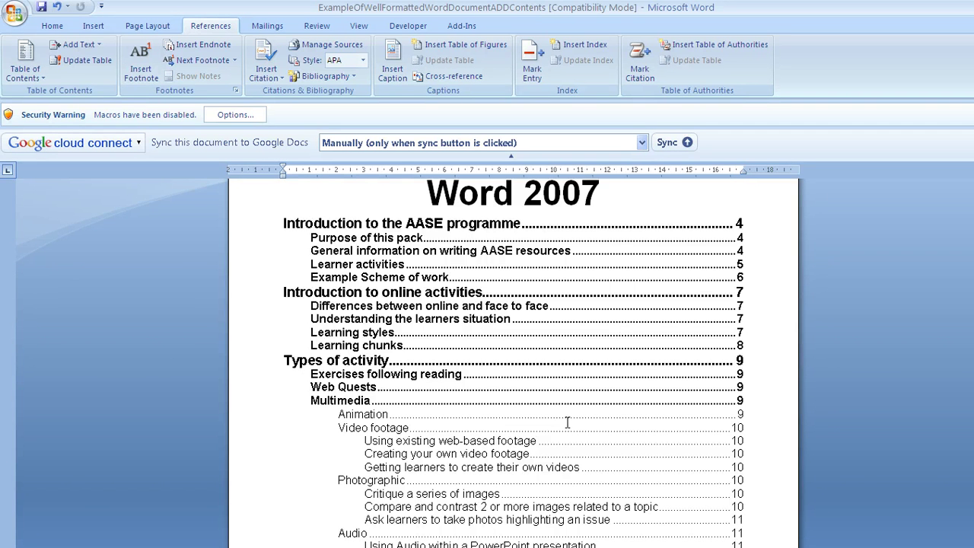
Step: Update the entire table of contents using Update Field from its right-click menu
right_click(415, 321)
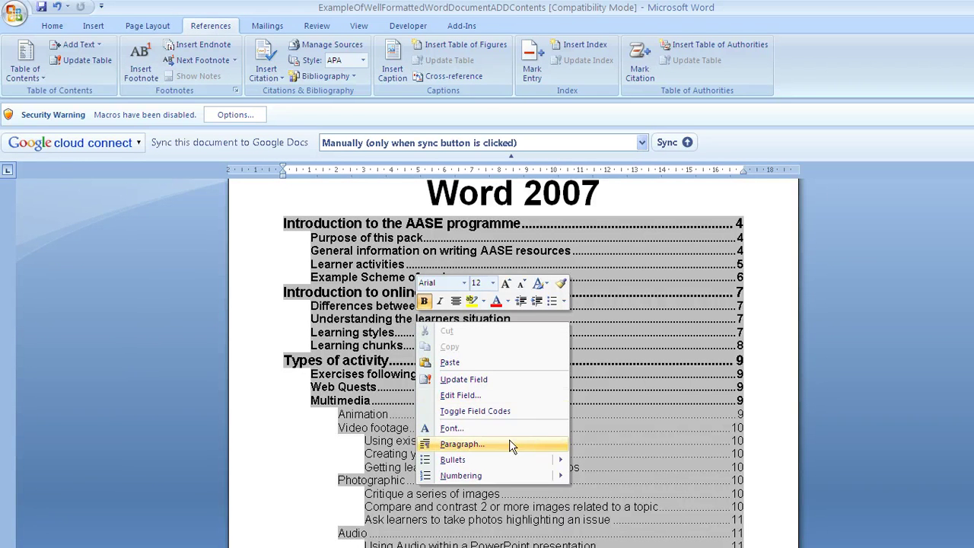
left_click(463, 380)
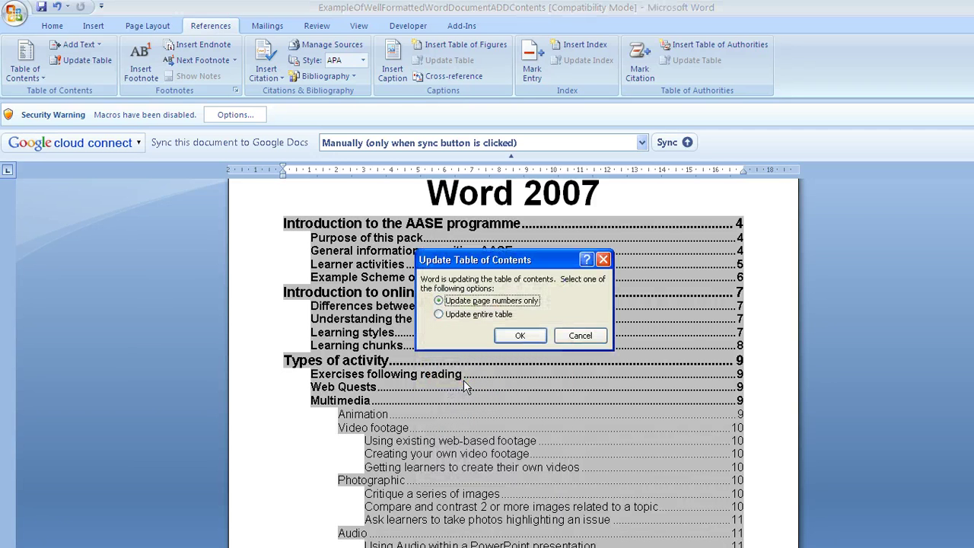
left_click(474, 316)
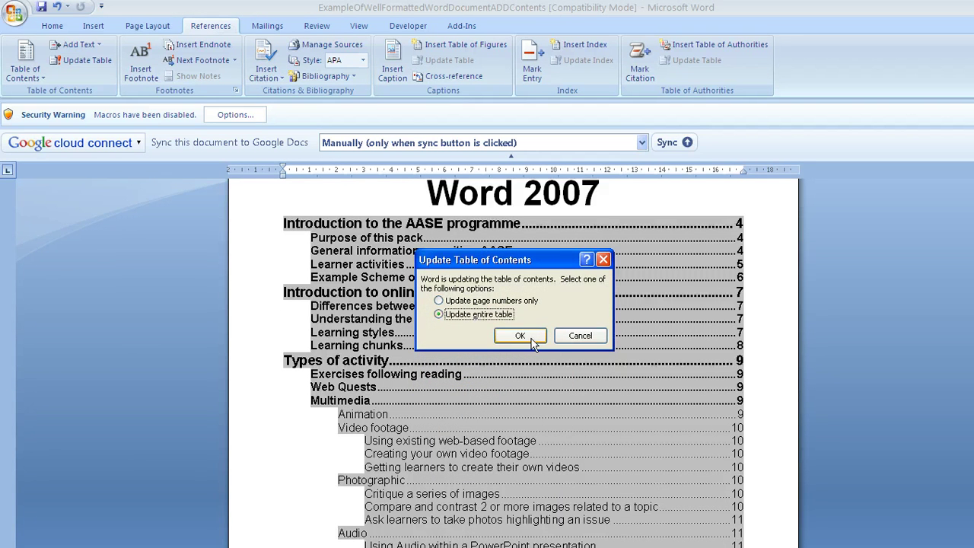
left_click(519, 336)
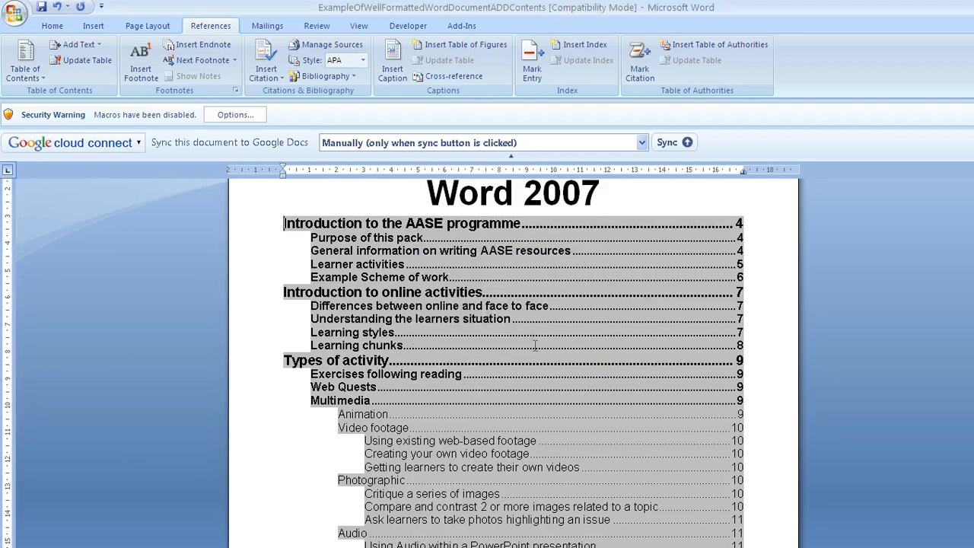